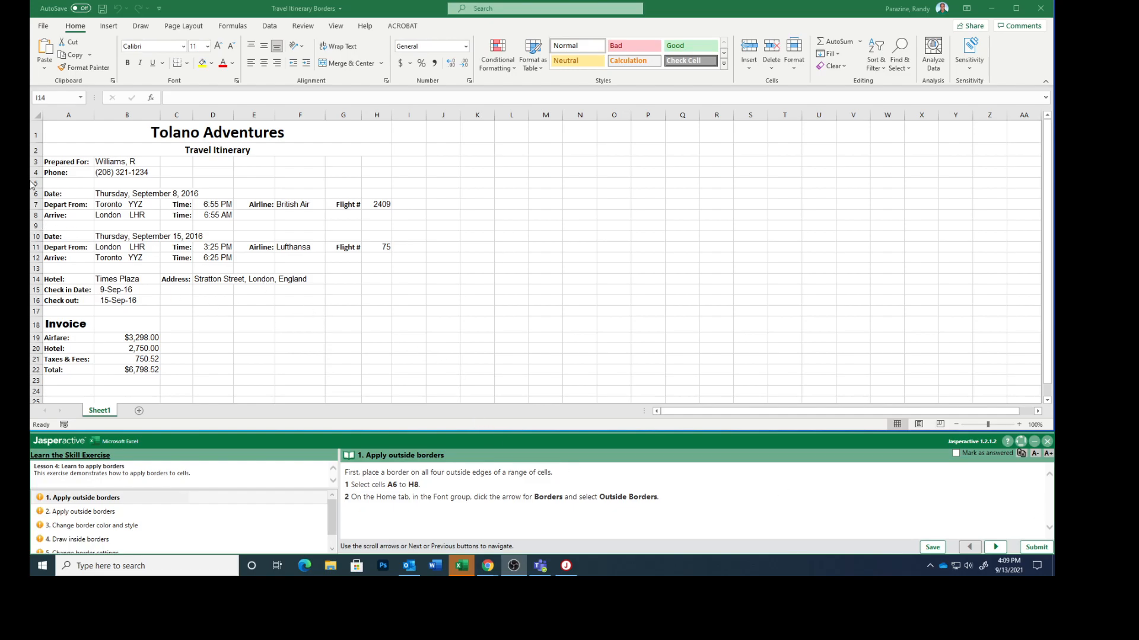
Apply outside borders to cells A6:H8, mark exercise task 1 as answered and advance to task 2
click(68, 193)
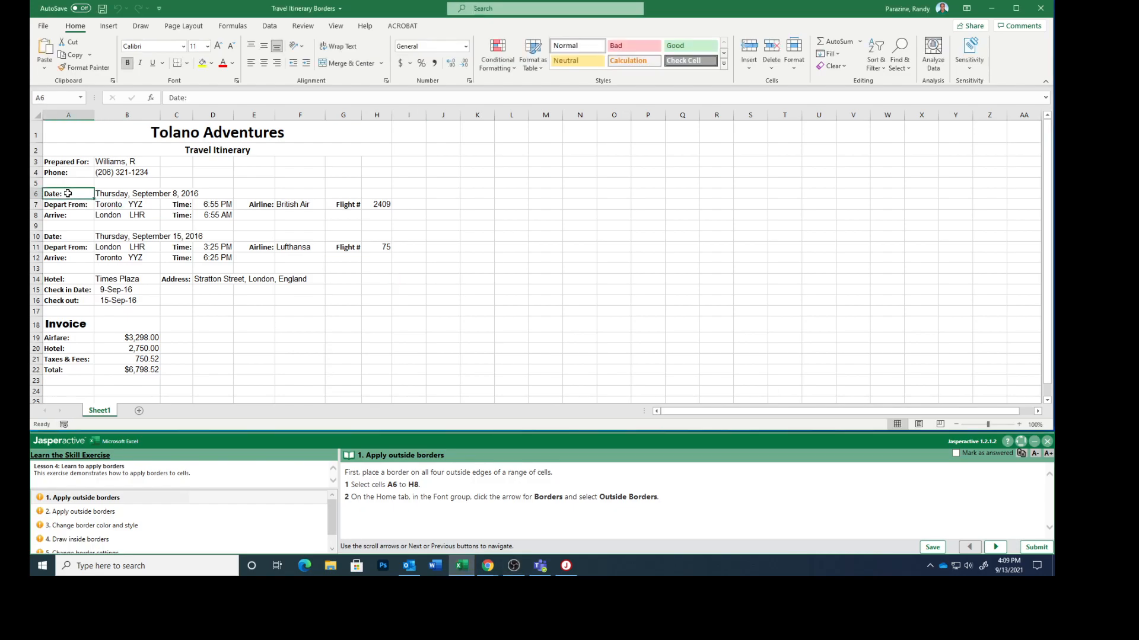
drag(68, 194, 374, 215)
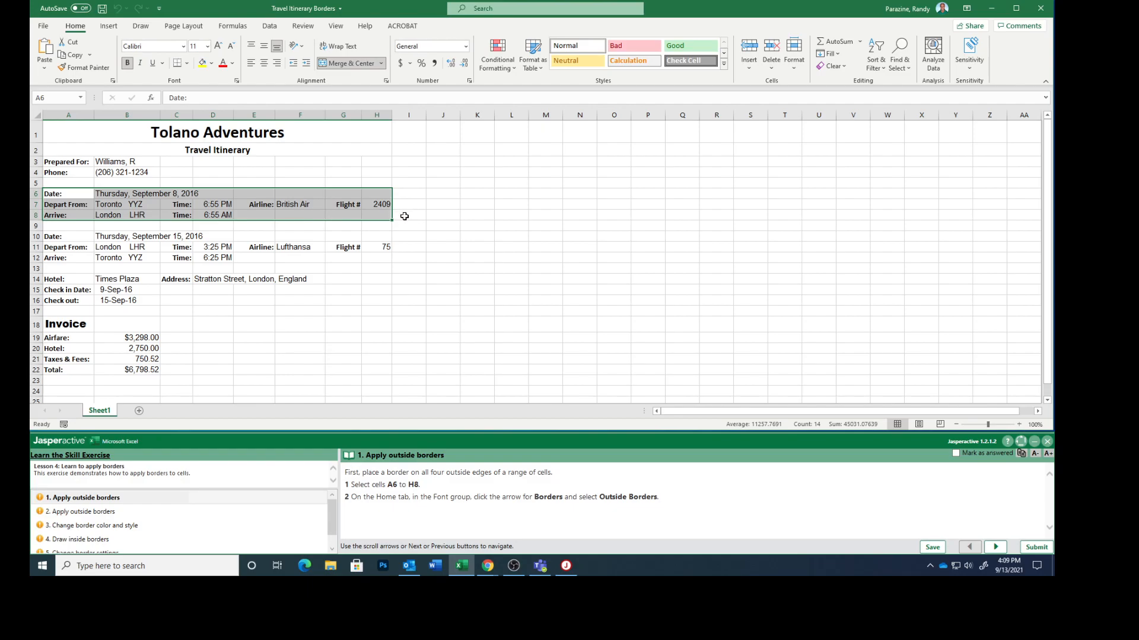
click(187, 64)
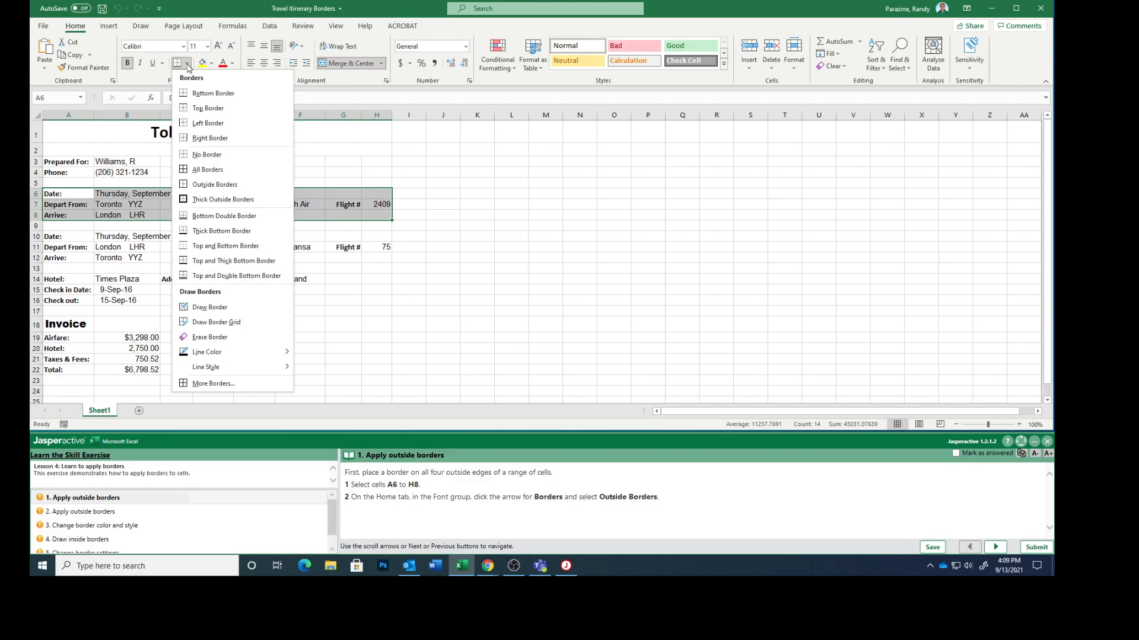
click(213, 184)
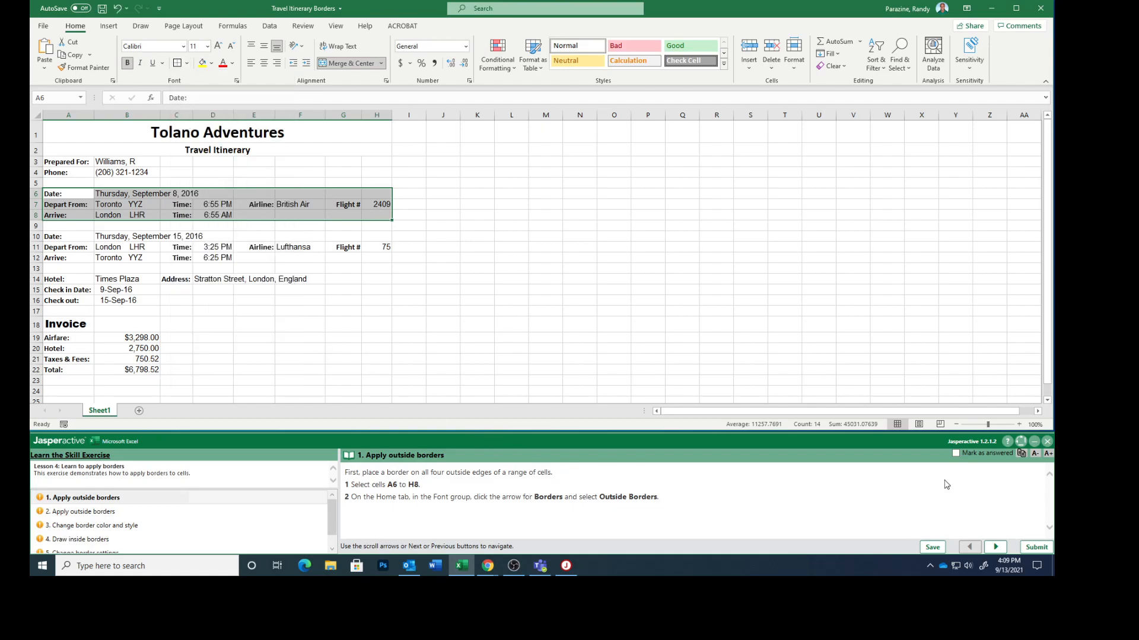
click(960, 452)
click(994, 546)
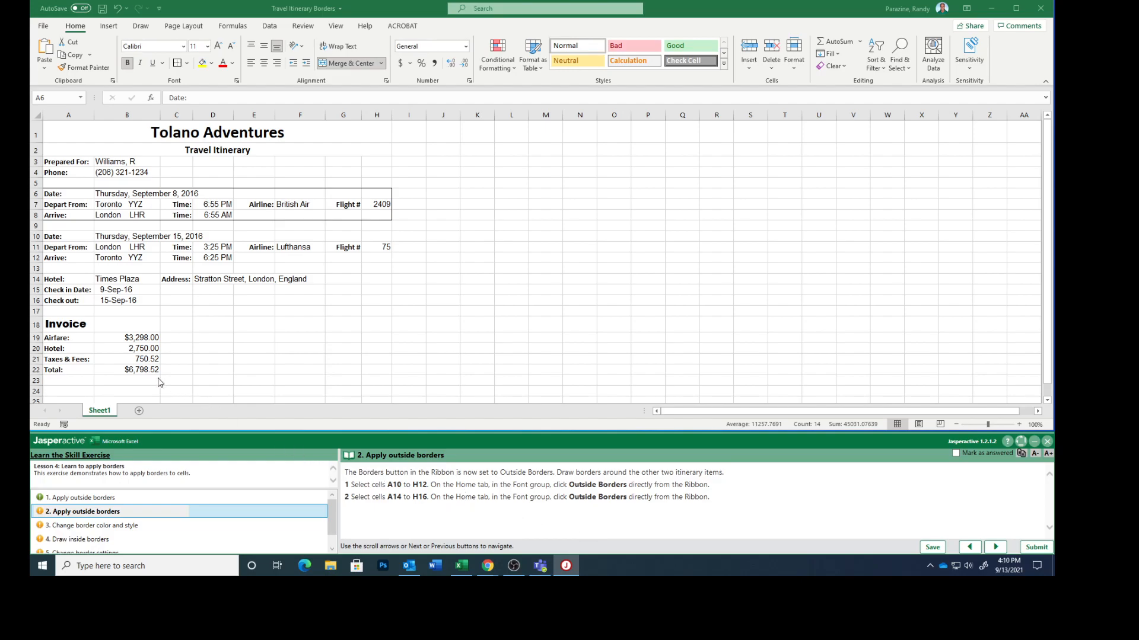
Apply outside borders to the return flight section in cells A10:H12
click(52, 237)
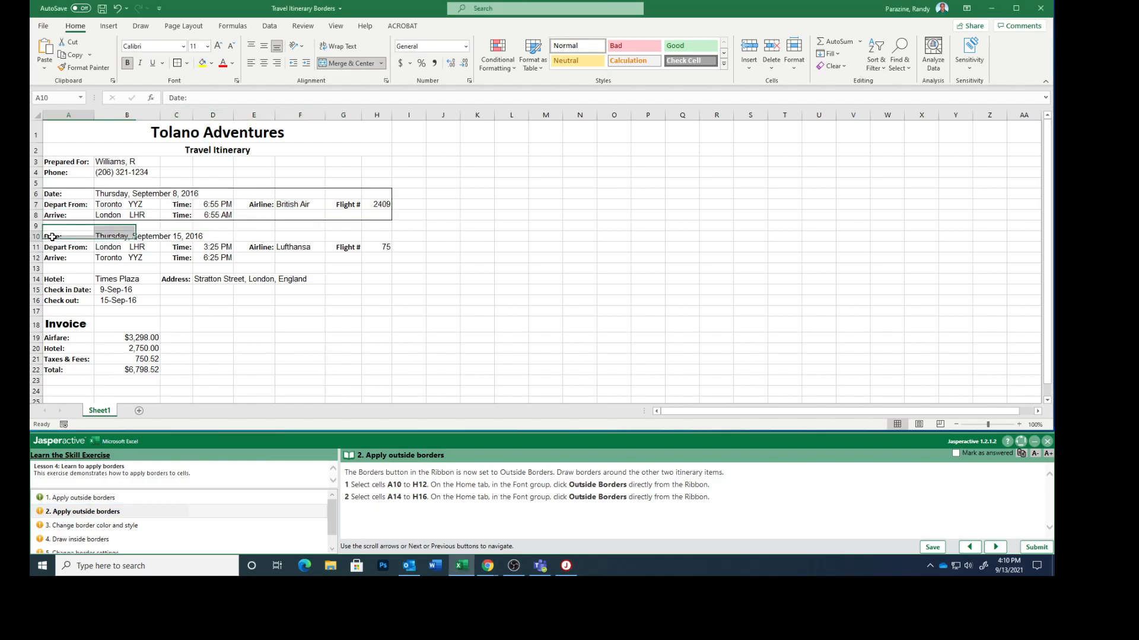
drag(52, 237, 364, 258)
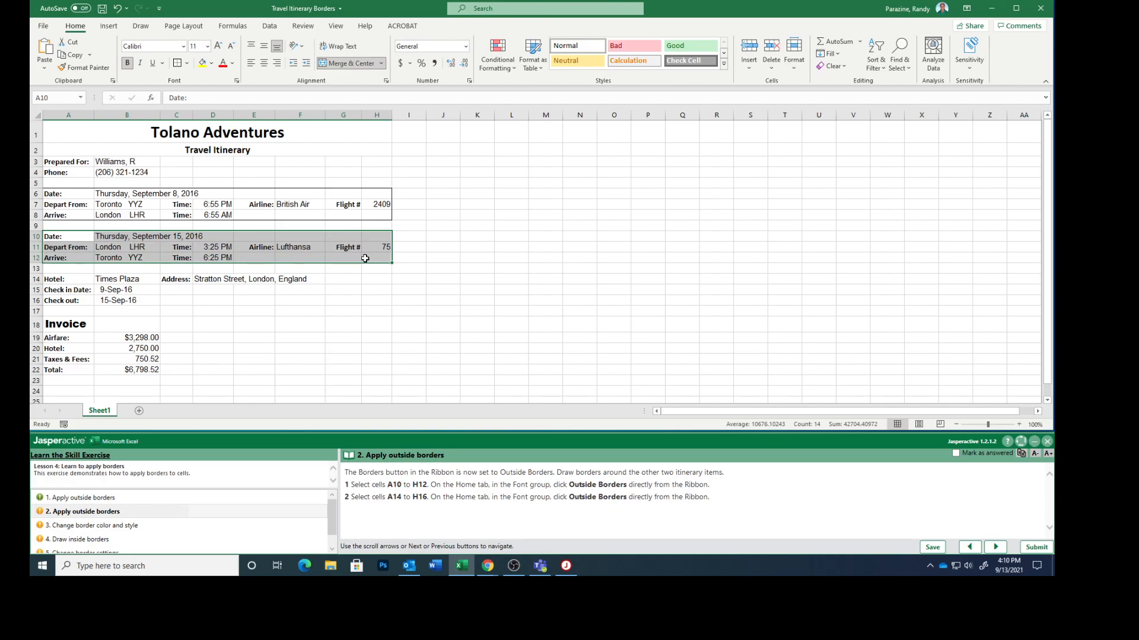
click(178, 63)
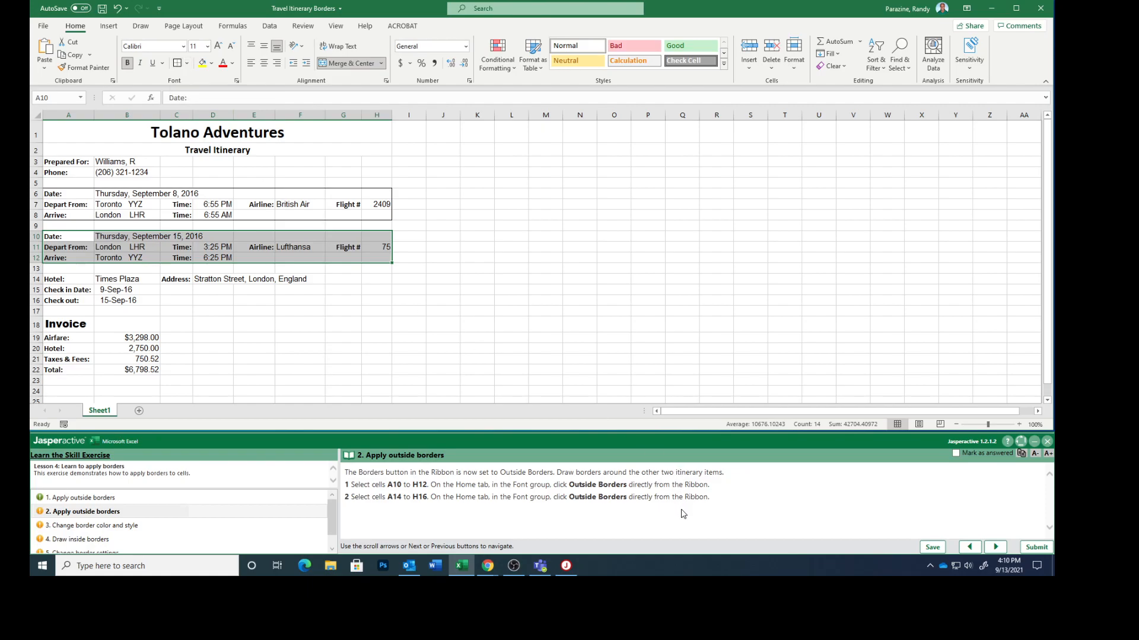
Apply outside borders to the hotel section A14:H16, mark task 2 as answered and advance to task 3
click(57, 280)
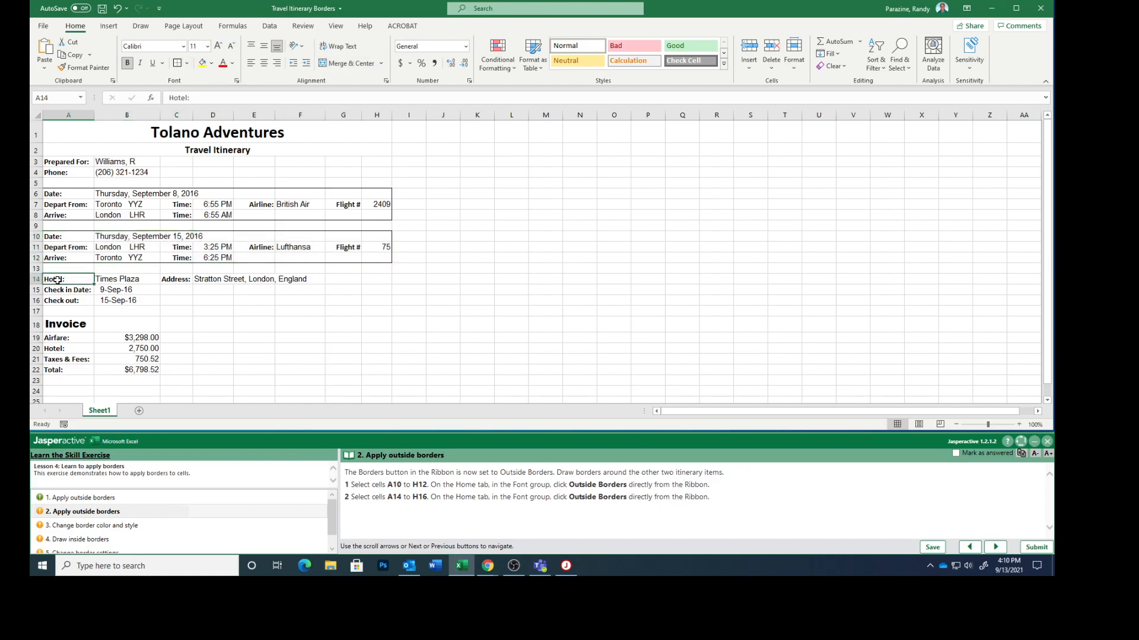
drag(57, 280, 372, 300)
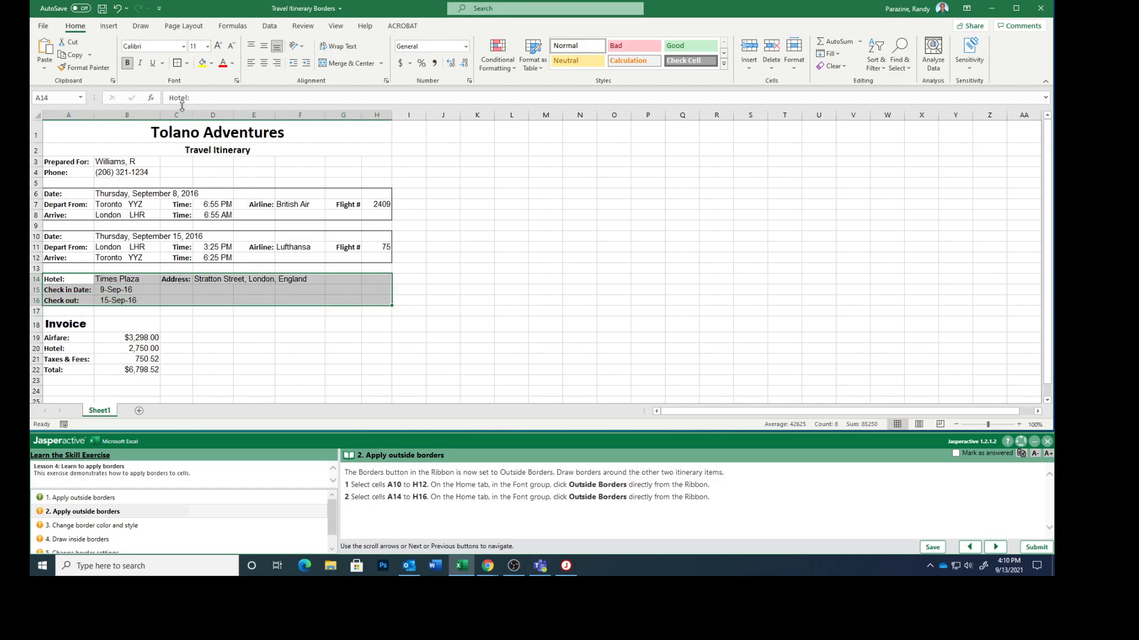
click(177, 65)
click(955, 454)
click(995, 547)
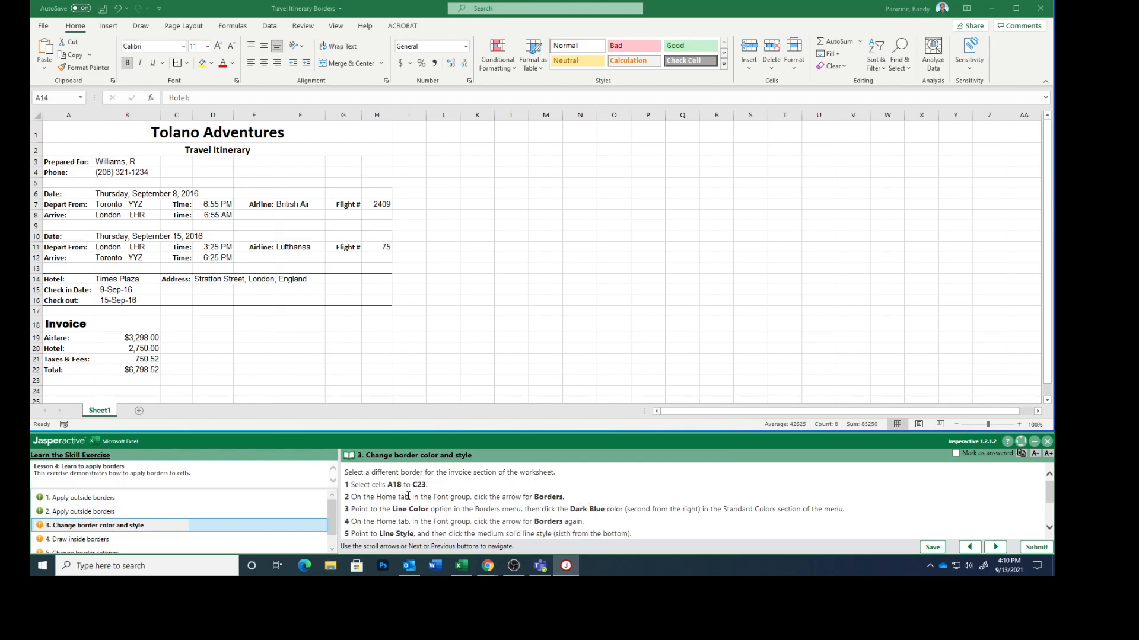
Select the invoice section A18:C23 and set the border line color to the standard Dark Blue
click(53, 325)
click(51, 324)
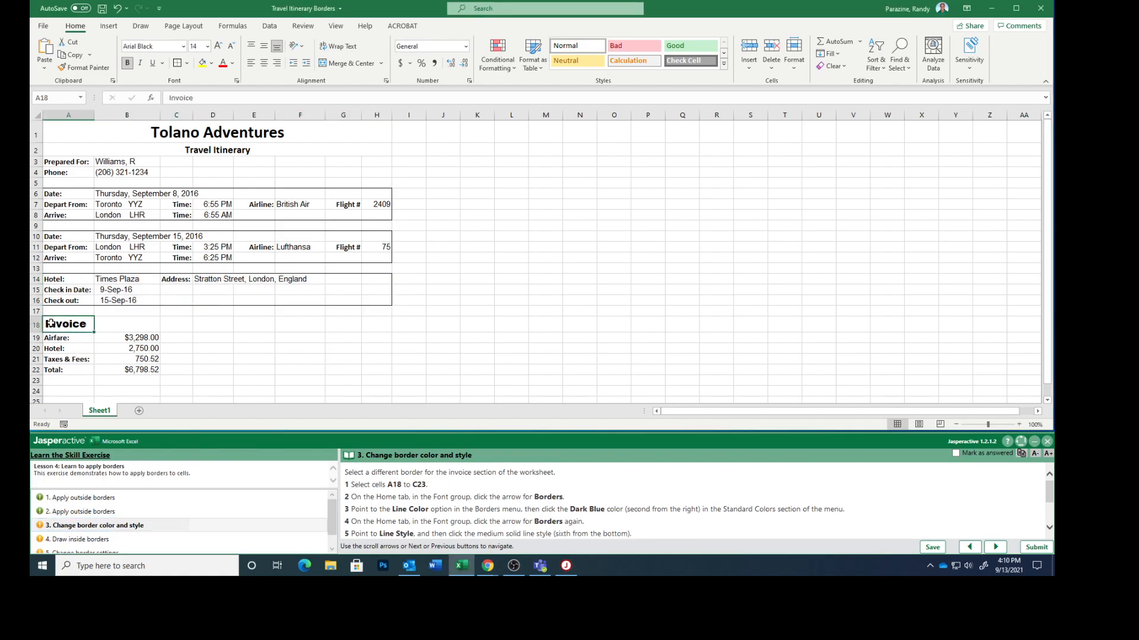
drag(51, 324, 171, 378)
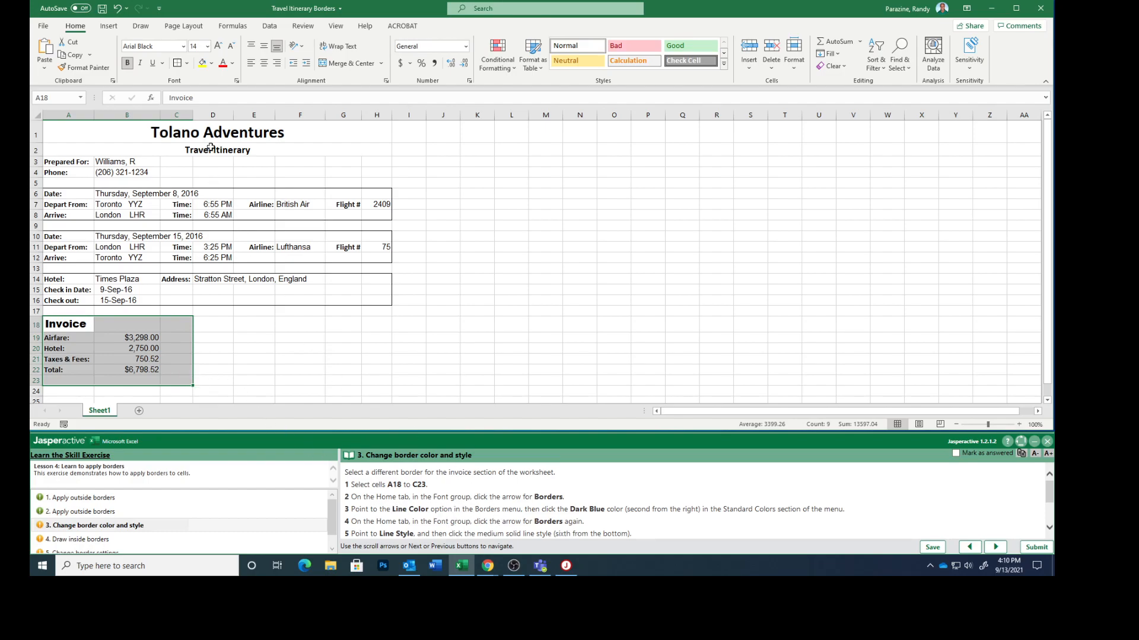
click(187, 66)
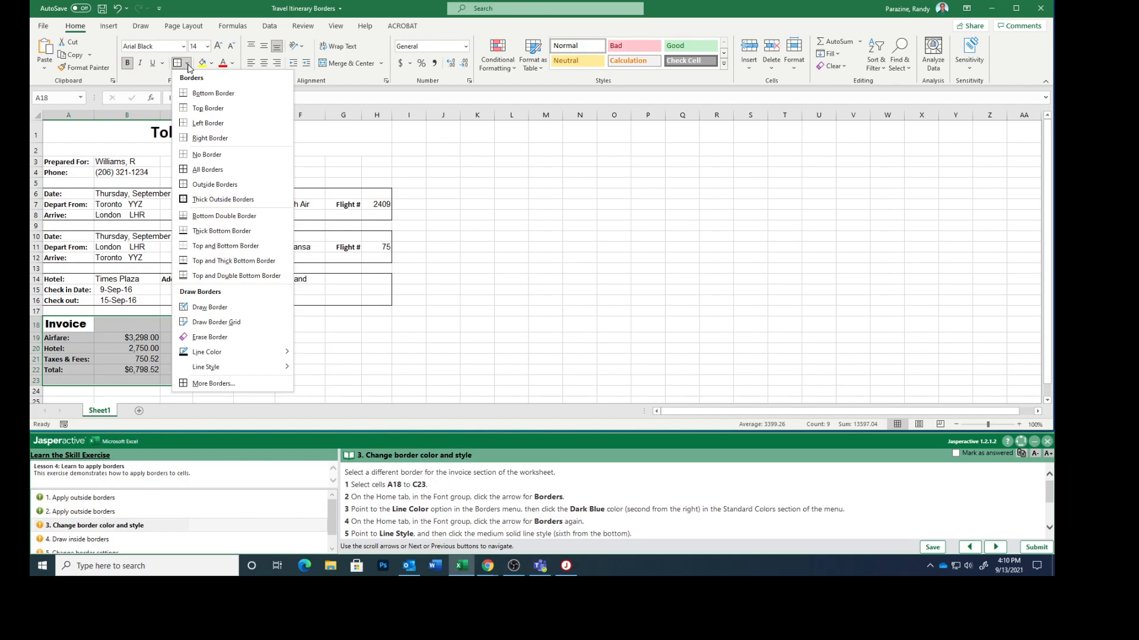
mouse_move(236, 352)
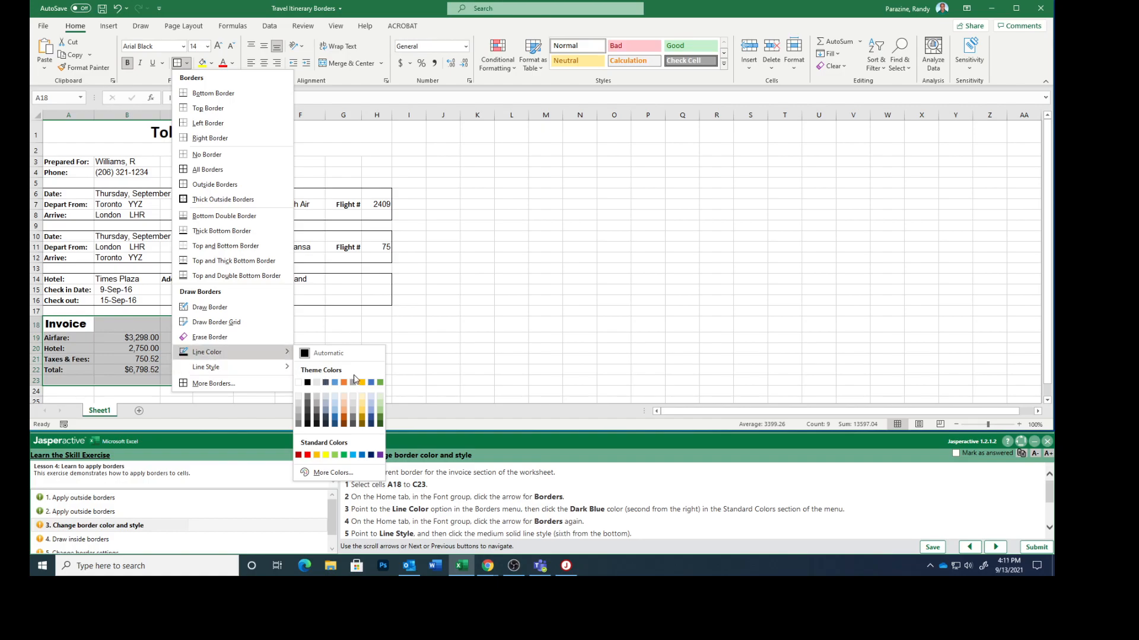
click(371, 456)
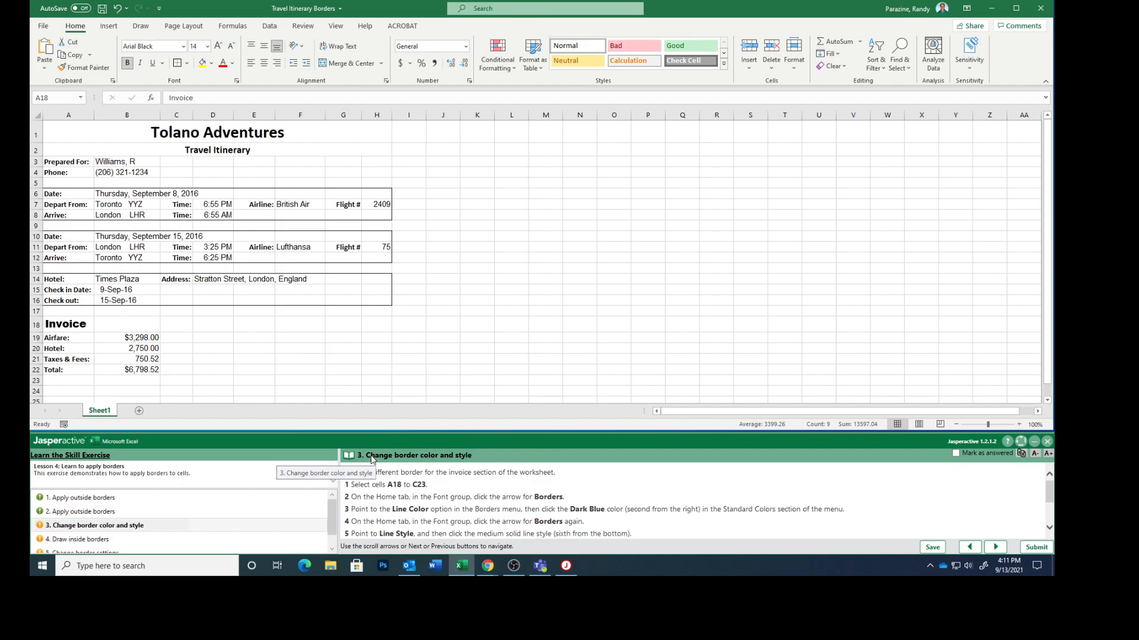
Set the border line style to the medium solid line, sixth from the bottom of the styles
click(187, 66)
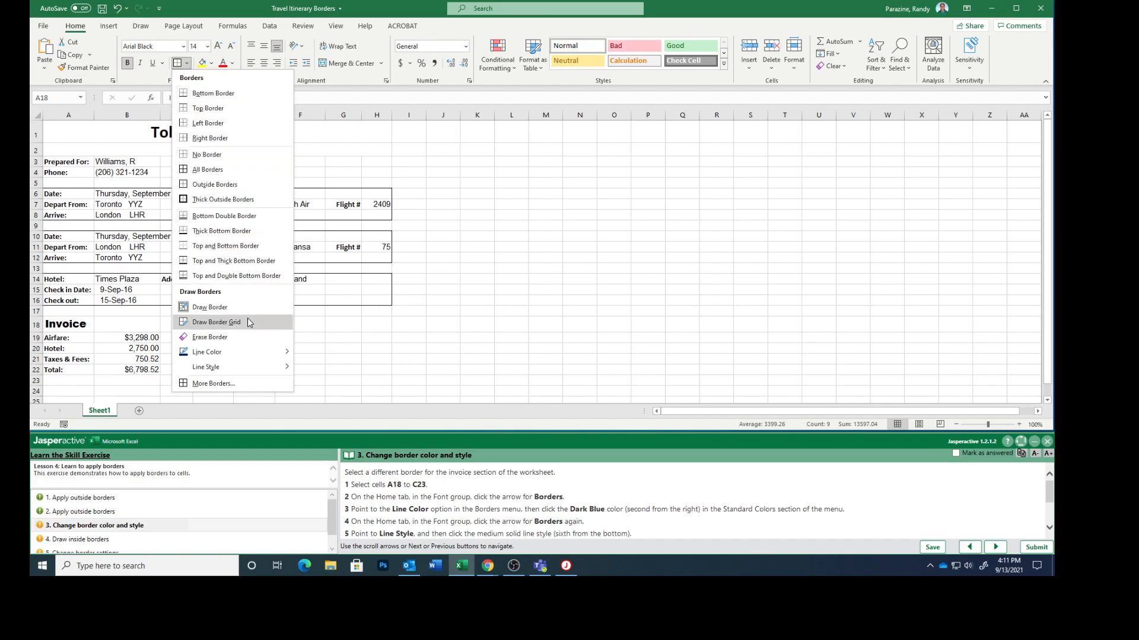
mouse_move(240, 372)
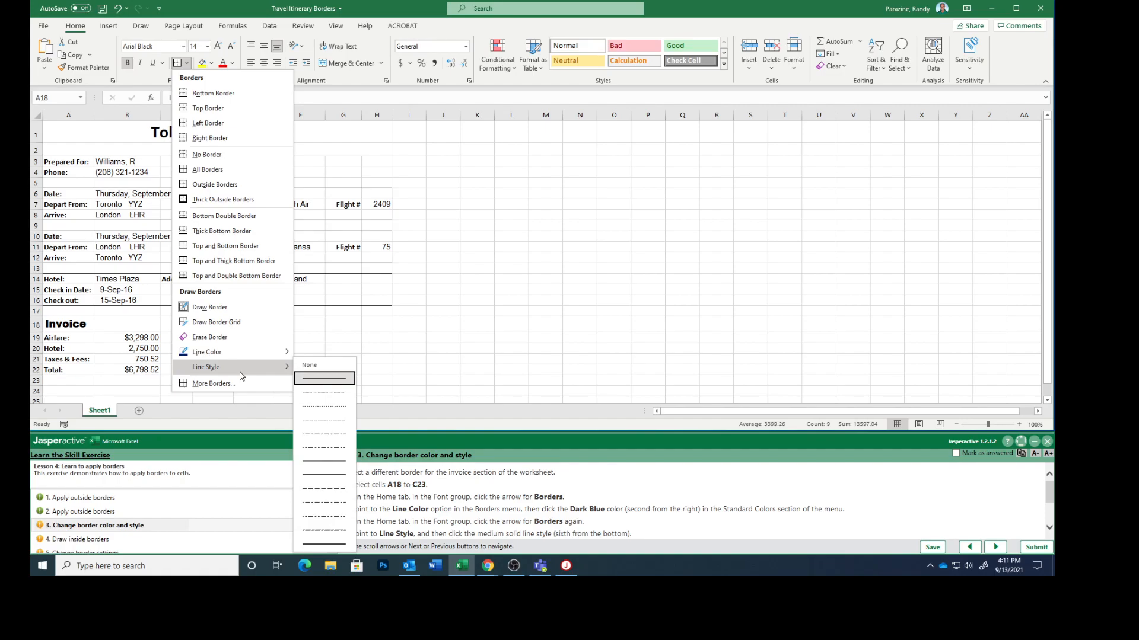
click(332, 478)
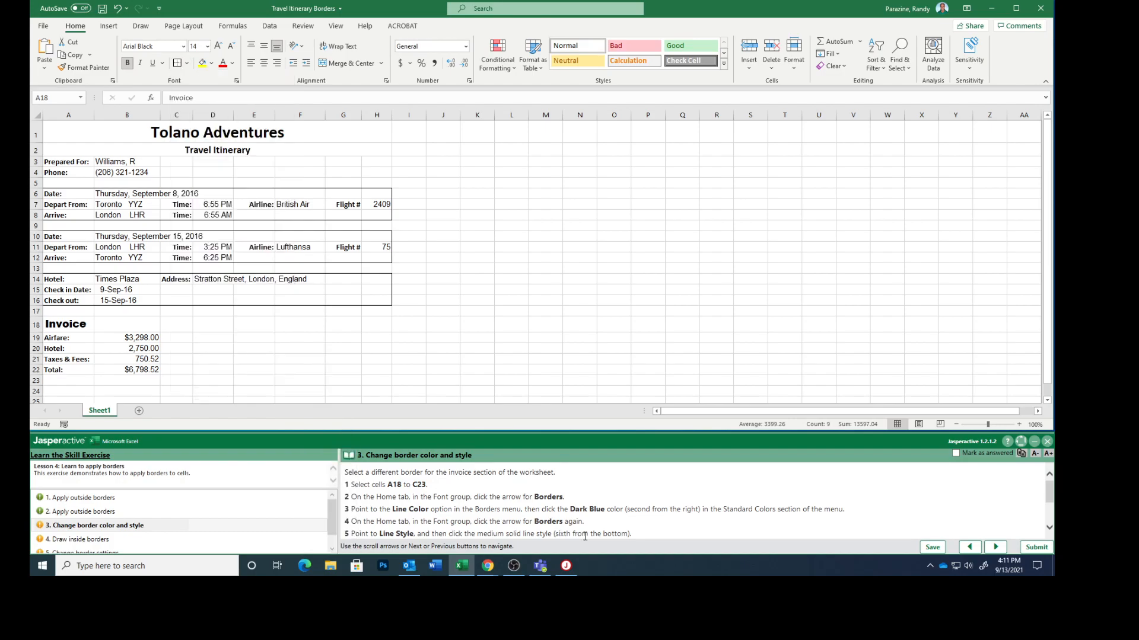
Apply outside borders to the invoice section A18:C23, mark task 3 as answered and advance to task 4
scroll(682, 525, down, 2)
scroll(682, 524, down, 2)
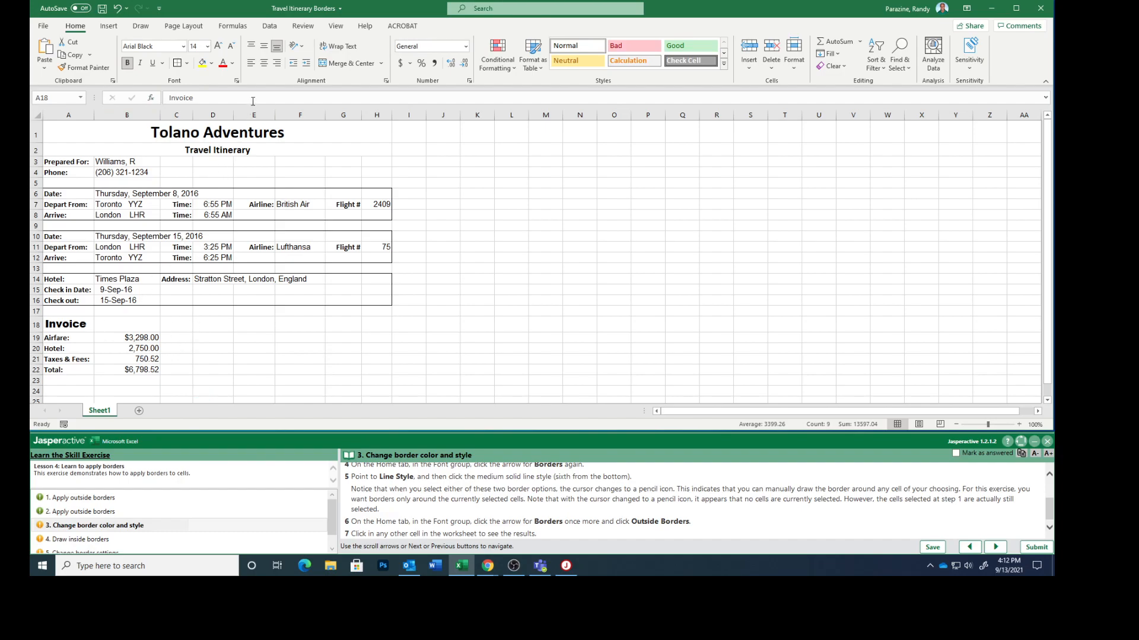
click(188, 64)
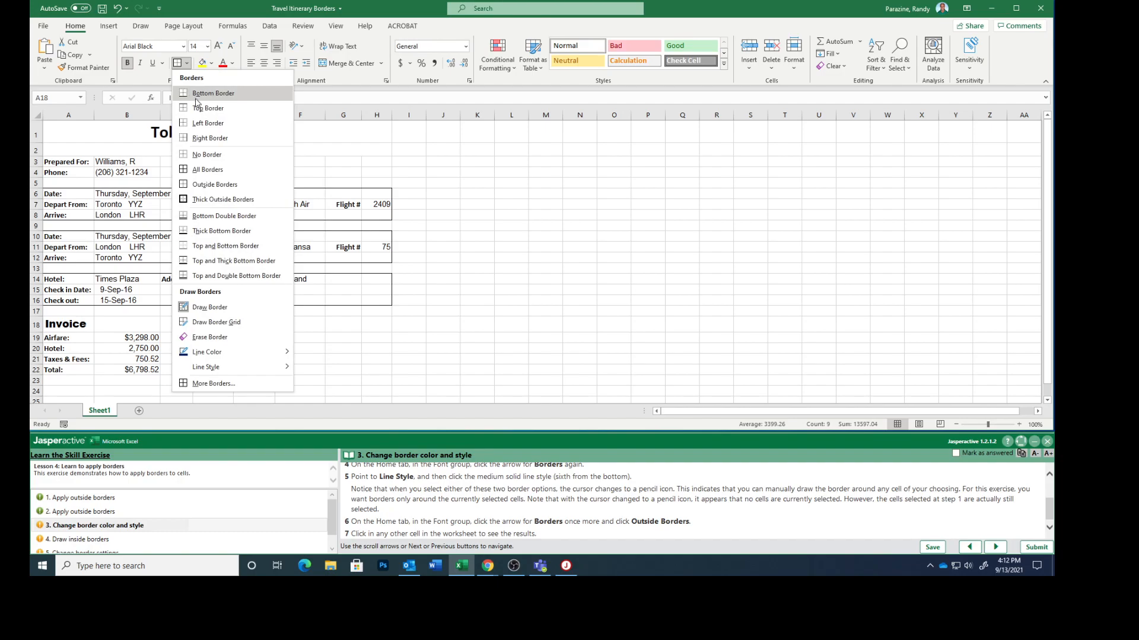
click(214, 185)
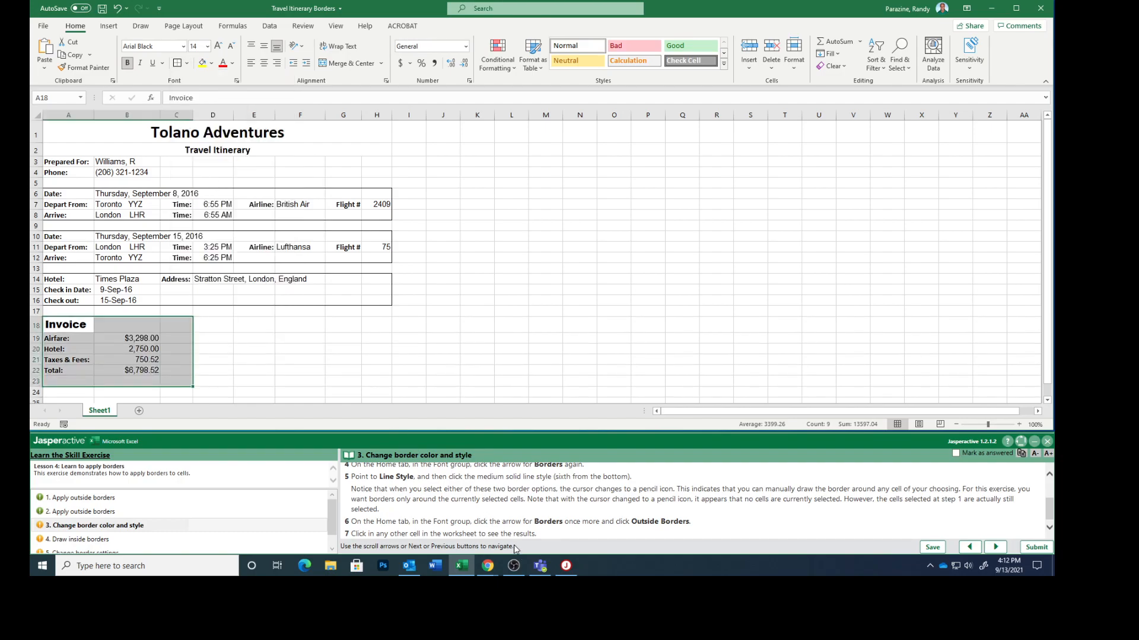
scroll(490, 518, down, 1)
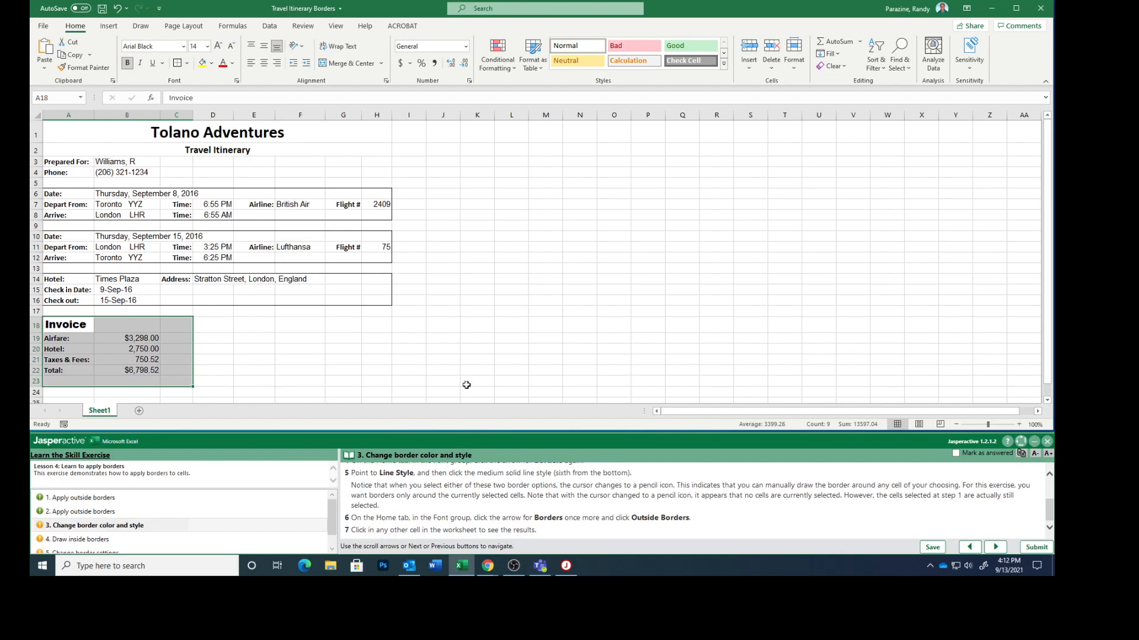
click(451, 325)
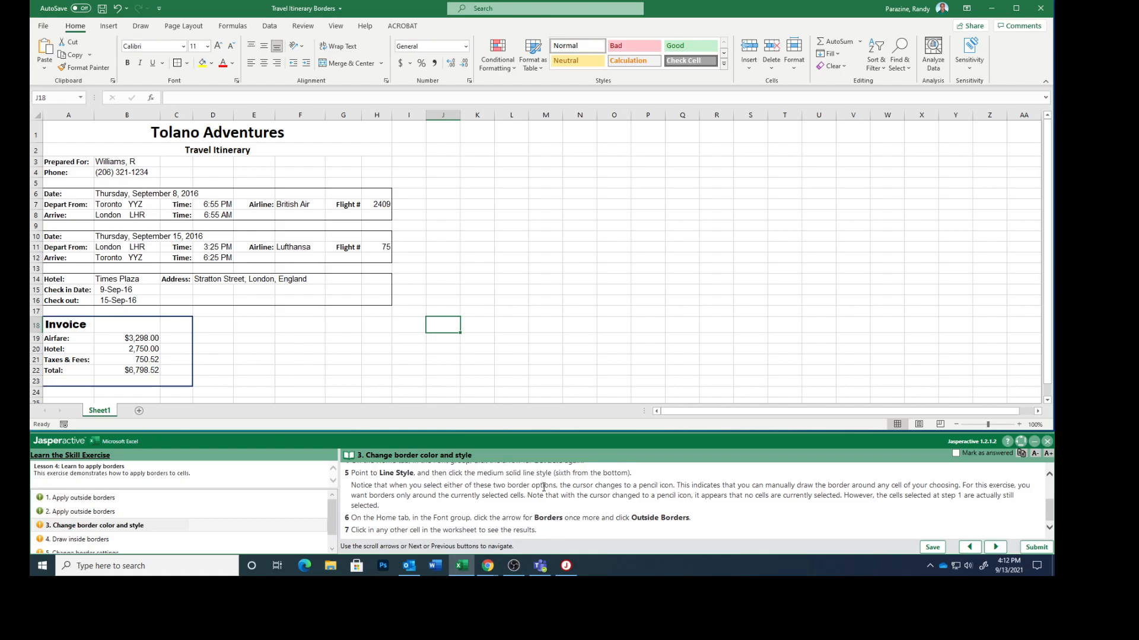
click(955, 453)
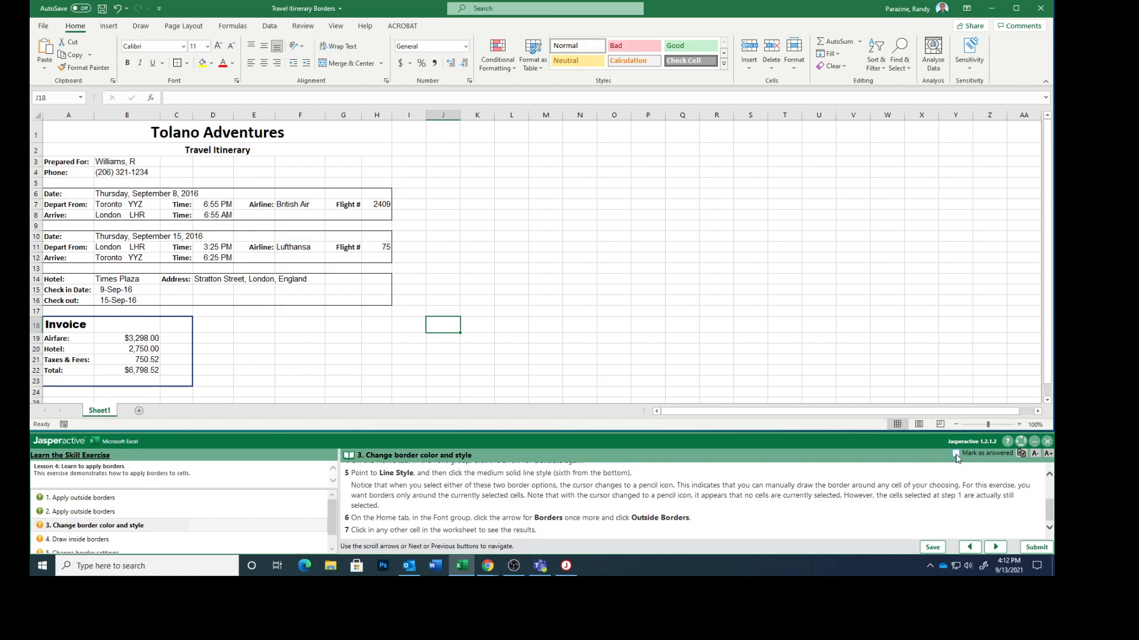
click(991, 547)
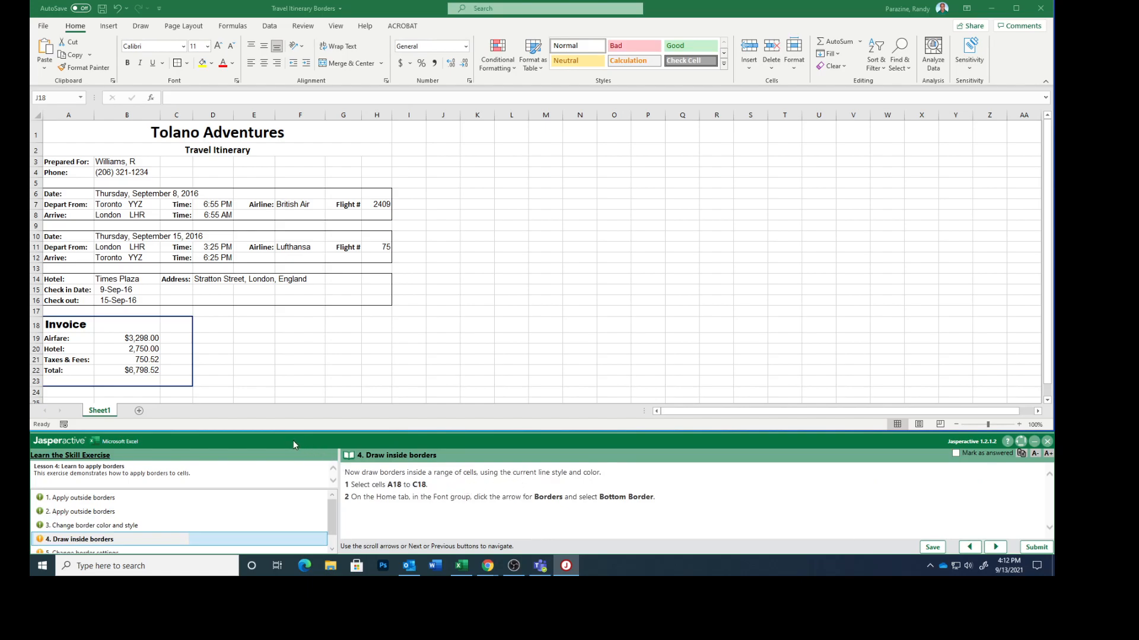
Add a bottom border to the Invoice heading cells A18:C18, mark task 4 as answered and advance to task 5
click(55, 325)
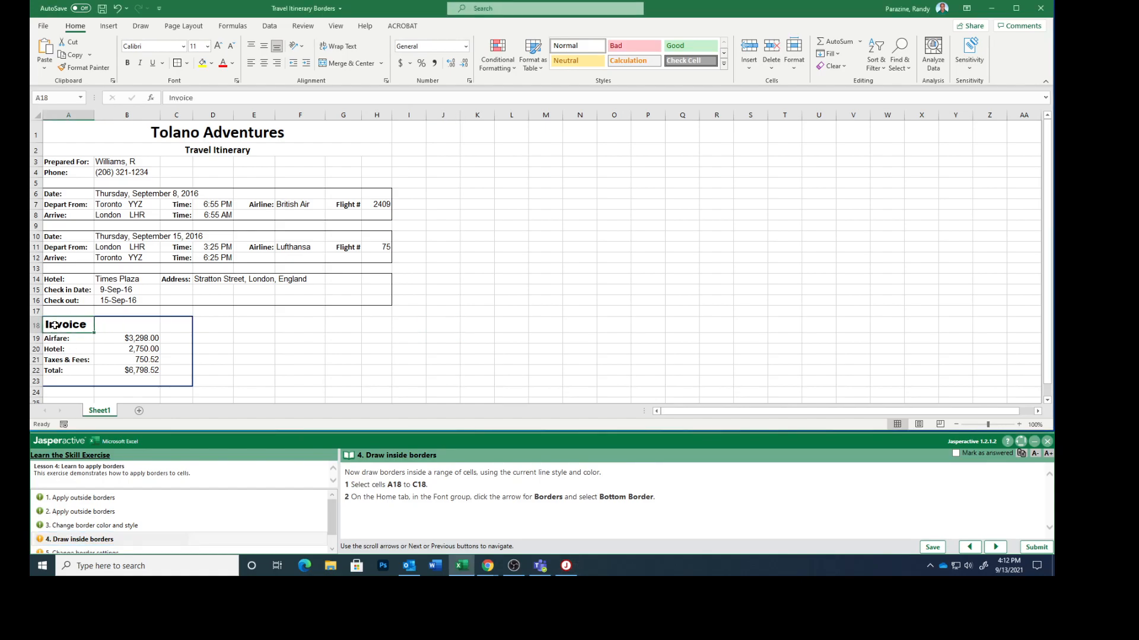
drag(54, 325, 168, 328)
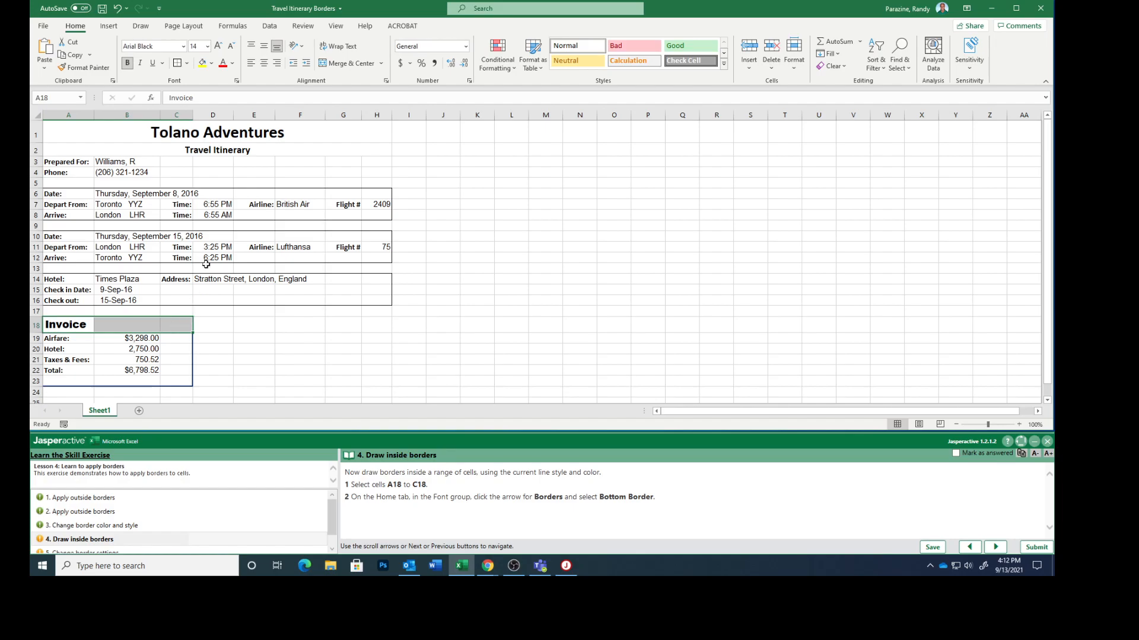
click(188, 64)
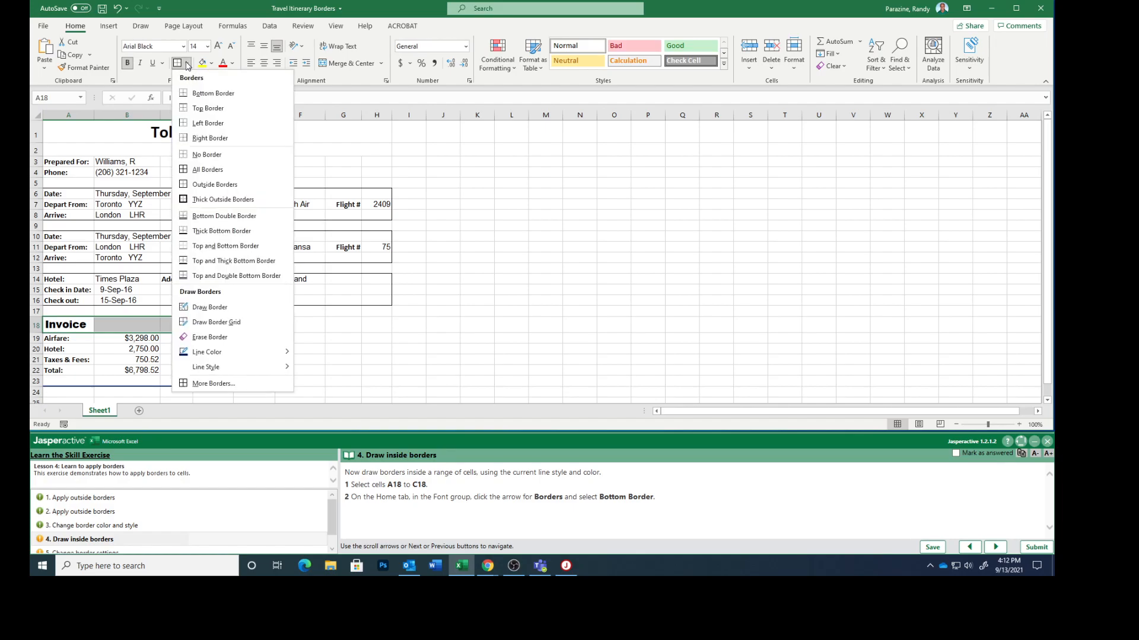
click(212, 93)
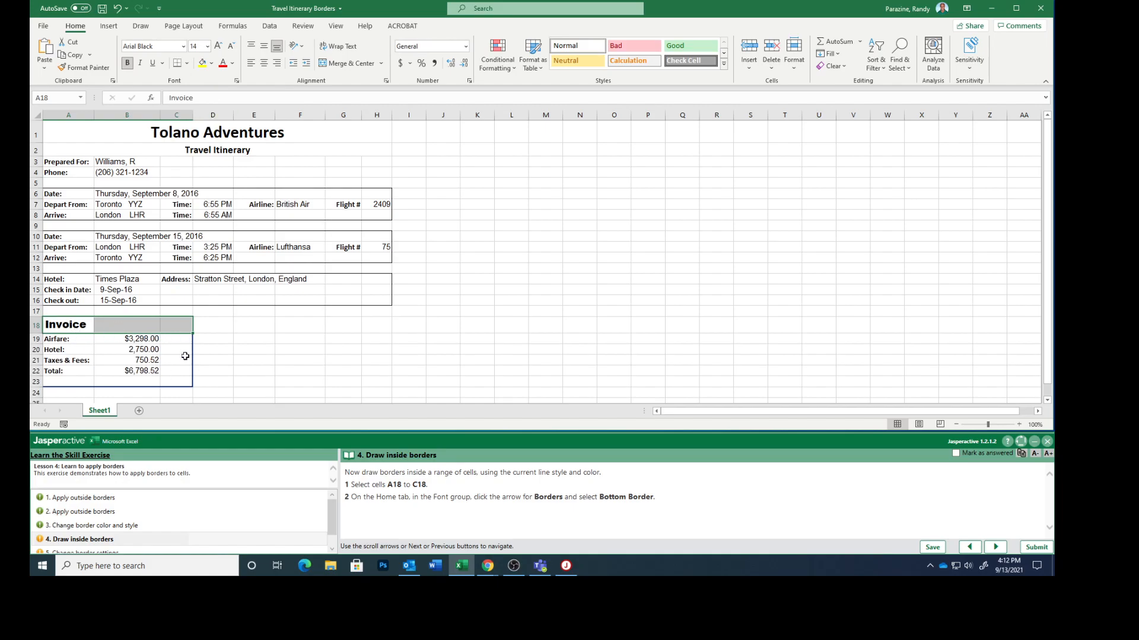
click(955, 453)
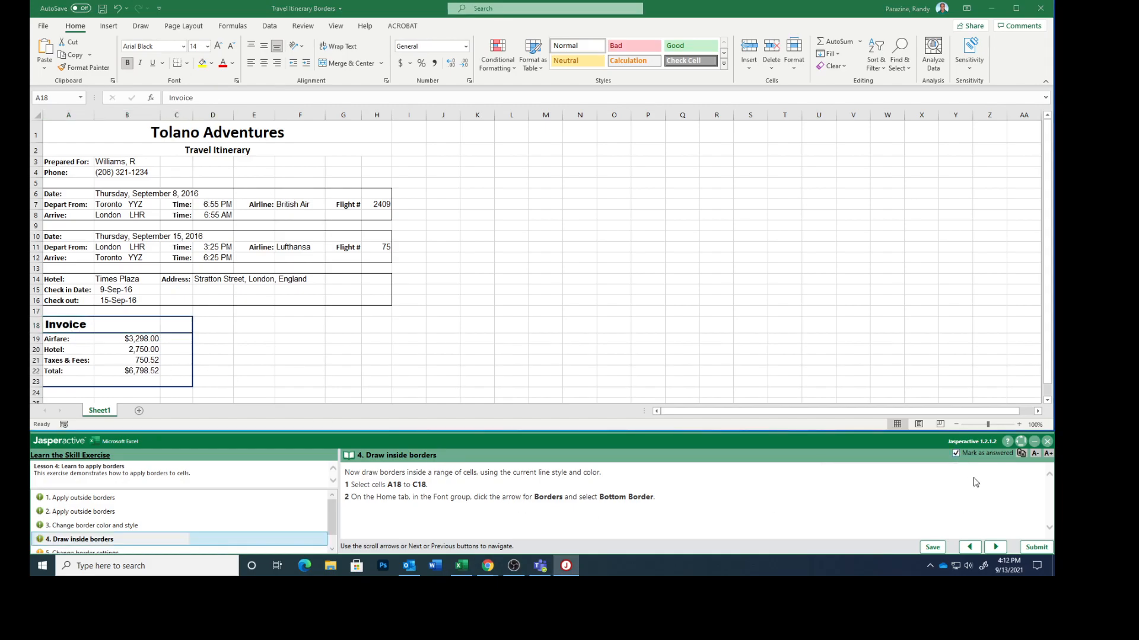
click(998, 551)
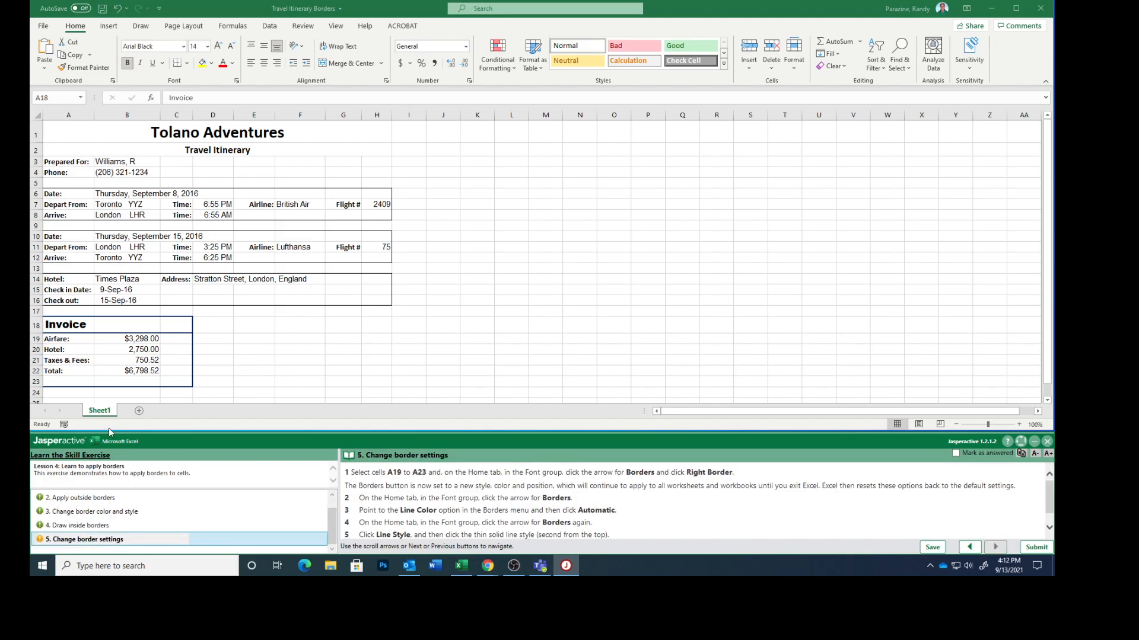
Add a right border to the invoice label cells A19:A23
click(57, 339)
drag(58, 339, 66, 381)
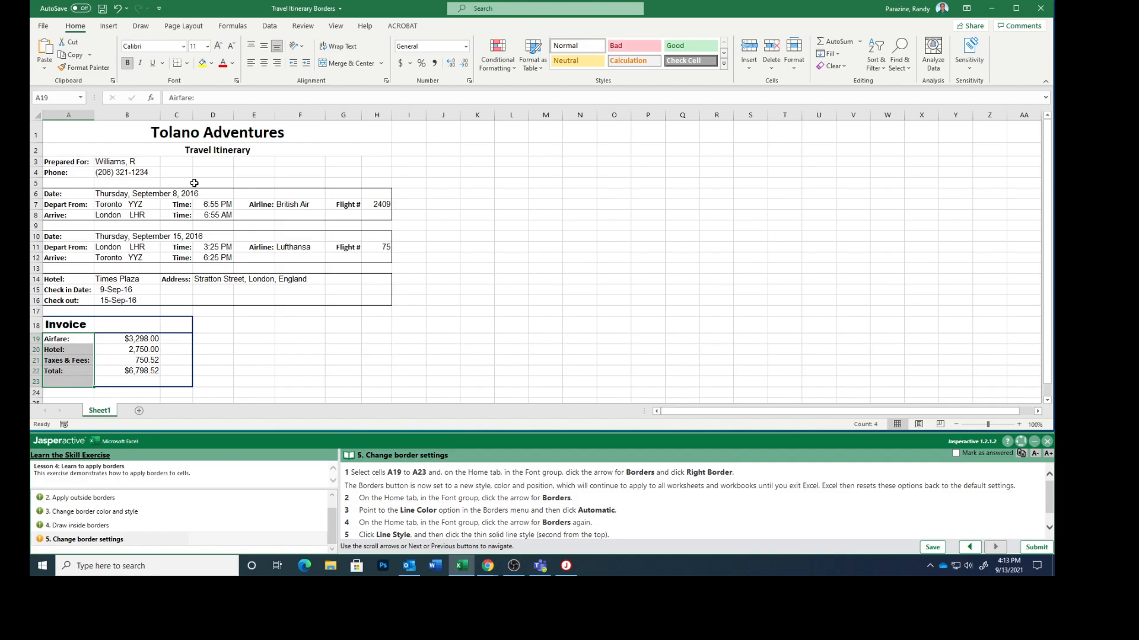
click(186, 63)
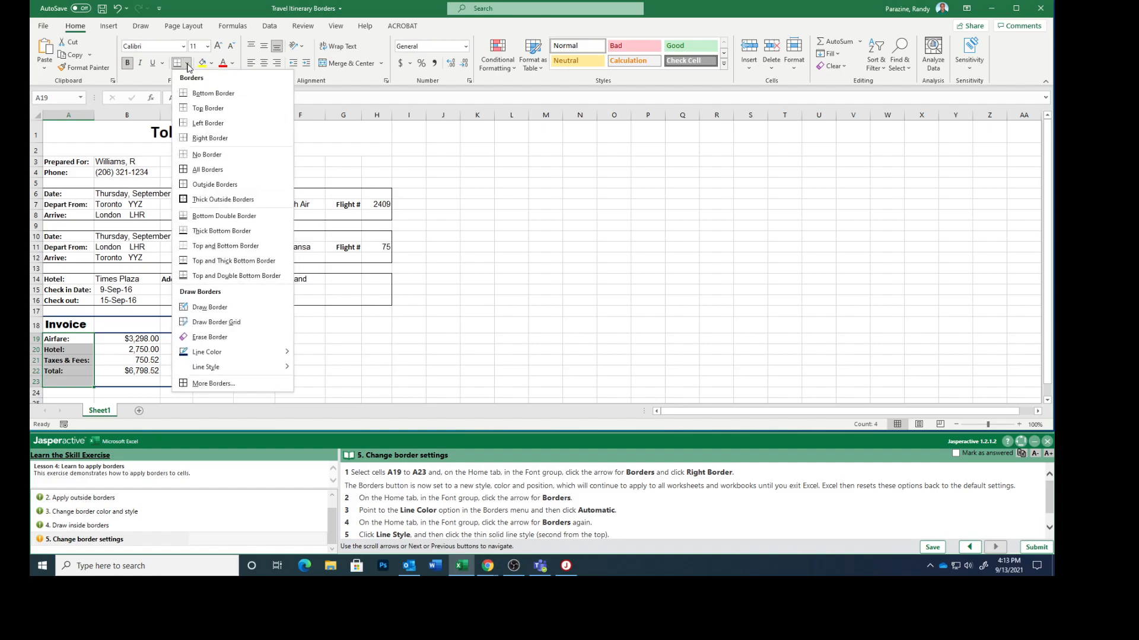
click(208, 138)
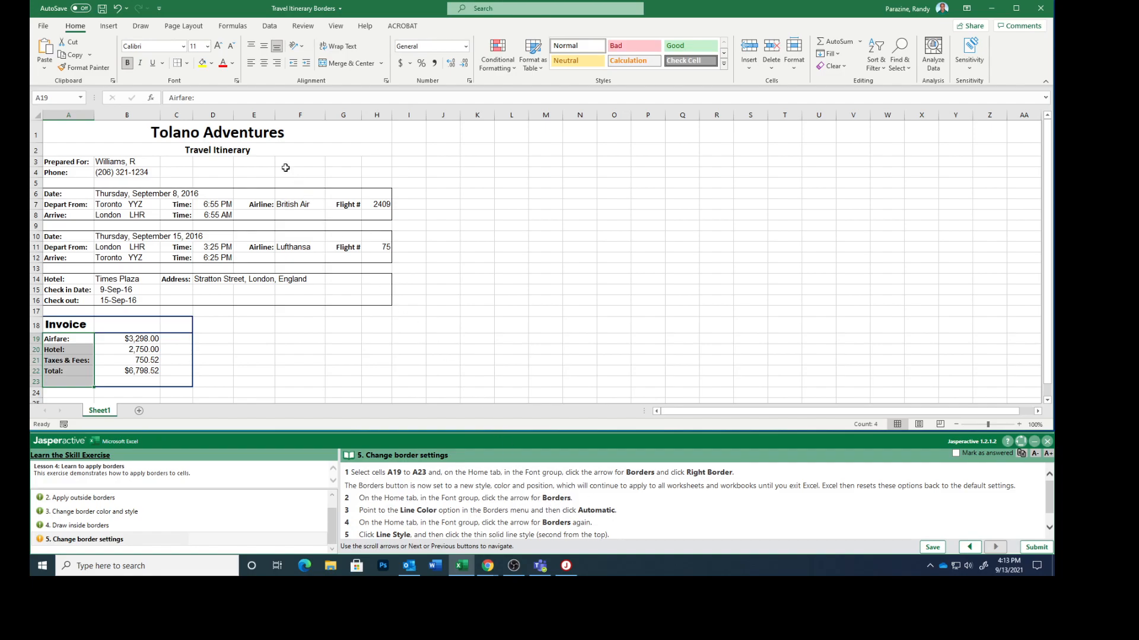
Reset the border line color to Automatic
click(187, 64)
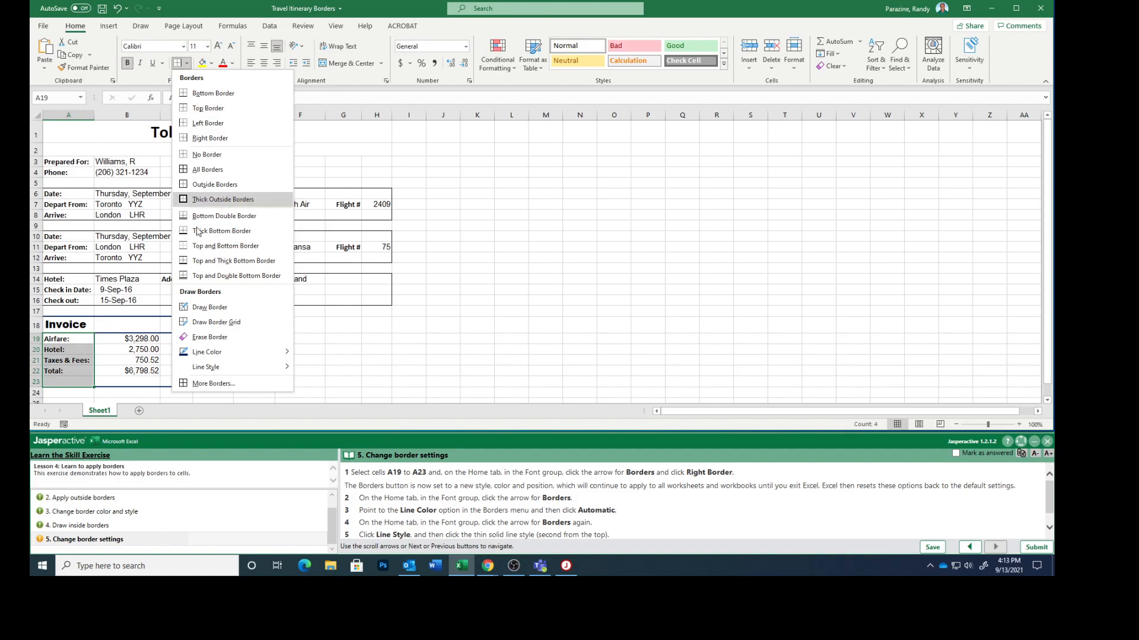
mouse_move(219, 356)
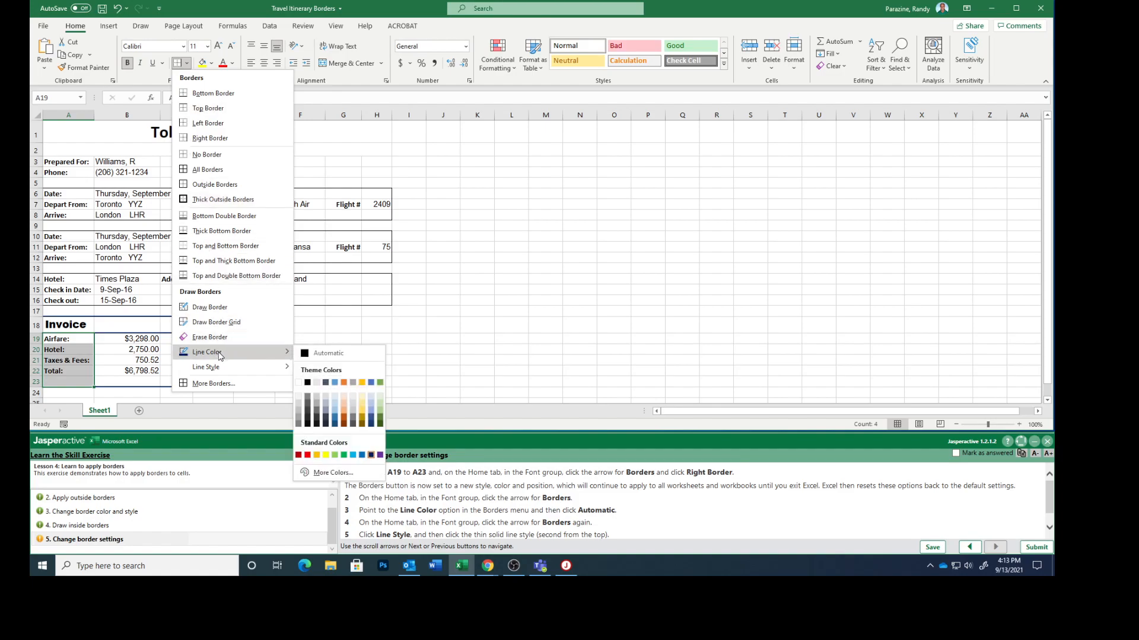
click(316, 354)
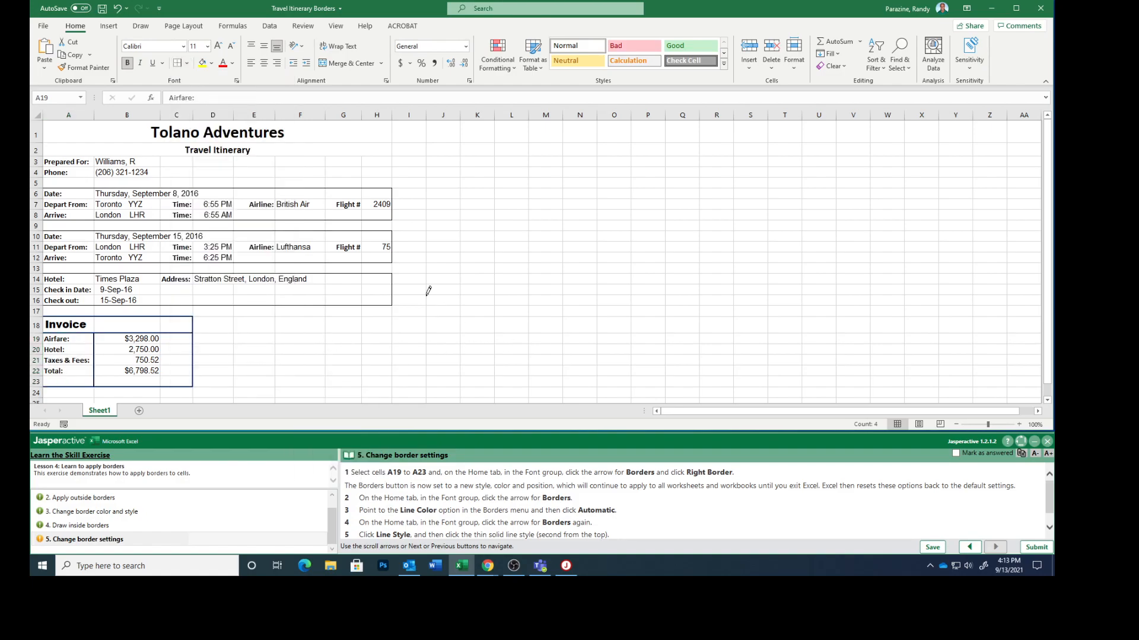
Set the border line style to the thin line second from the top of the styles and deactivate the border-drawing pencil
click(187, 64)
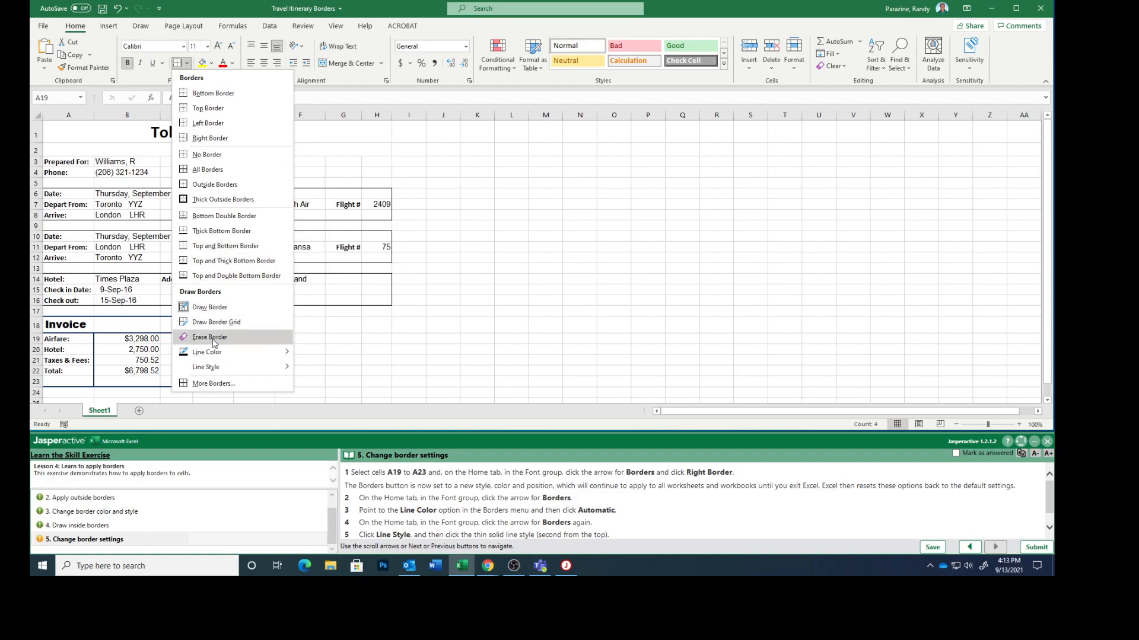
mouse_move(223, 369)
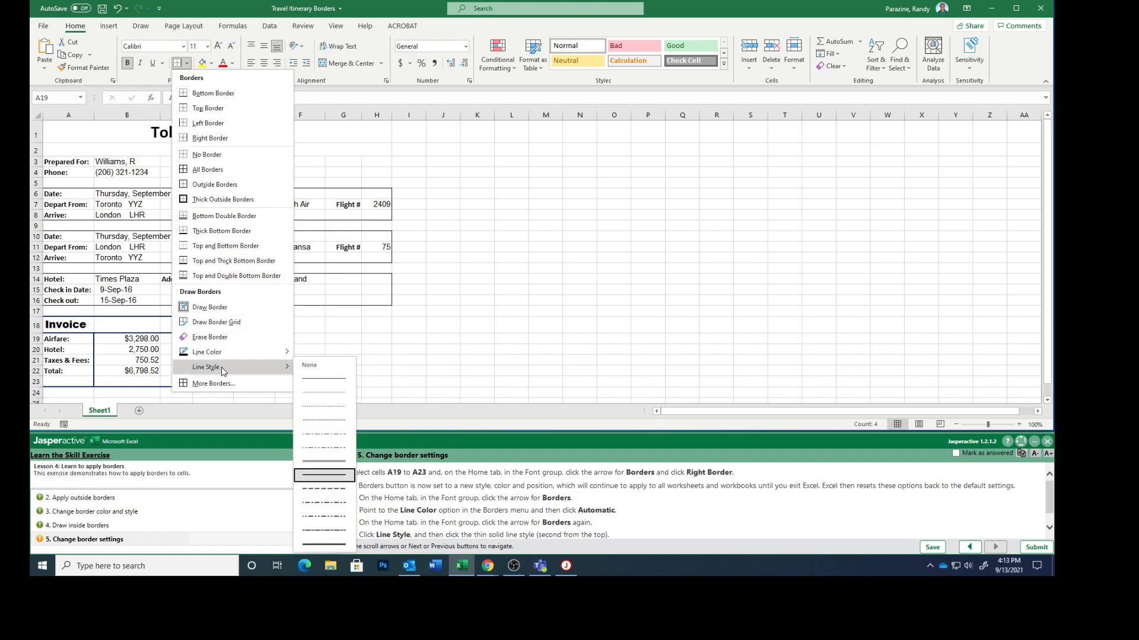
click(318, 394)
scroll(585, 517, down, 1)
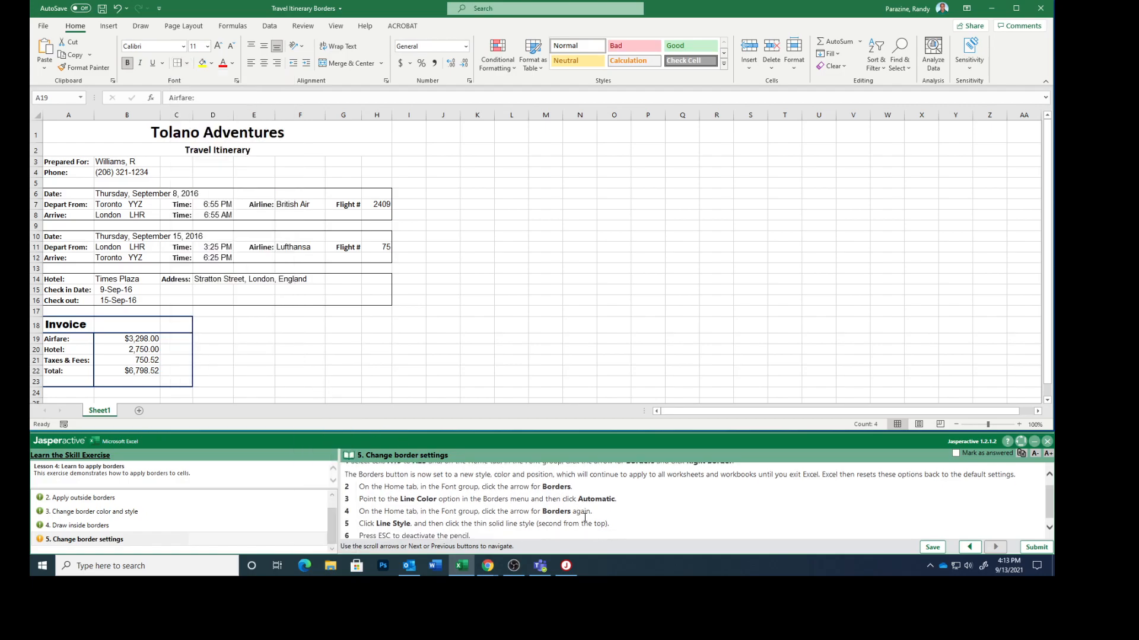
scroll(585, 517, down, 1)
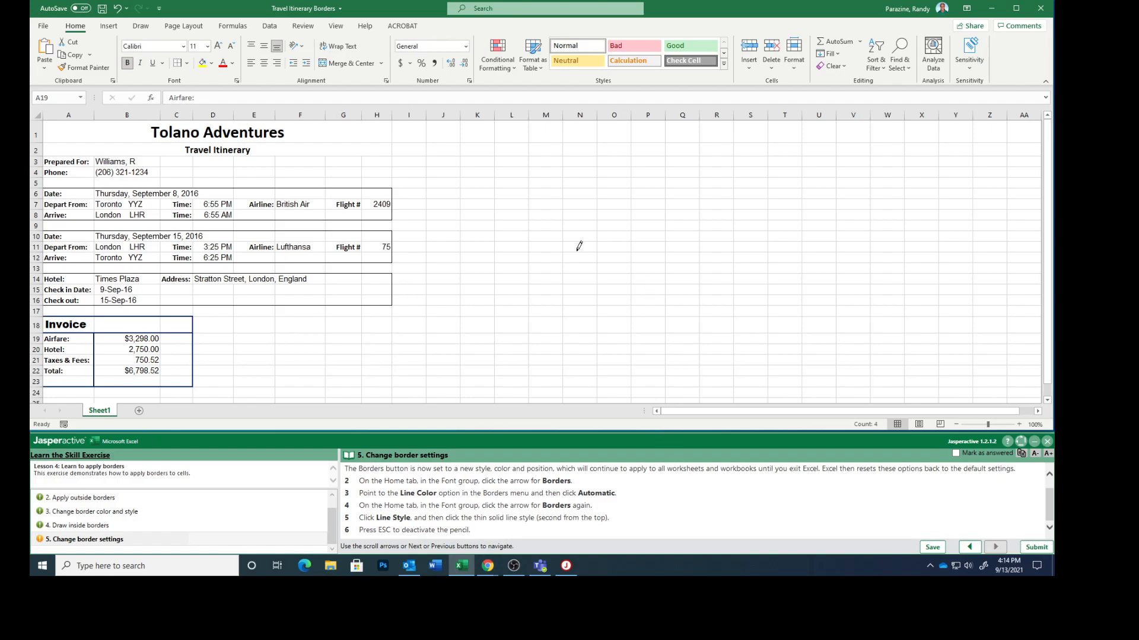
key(Escape)
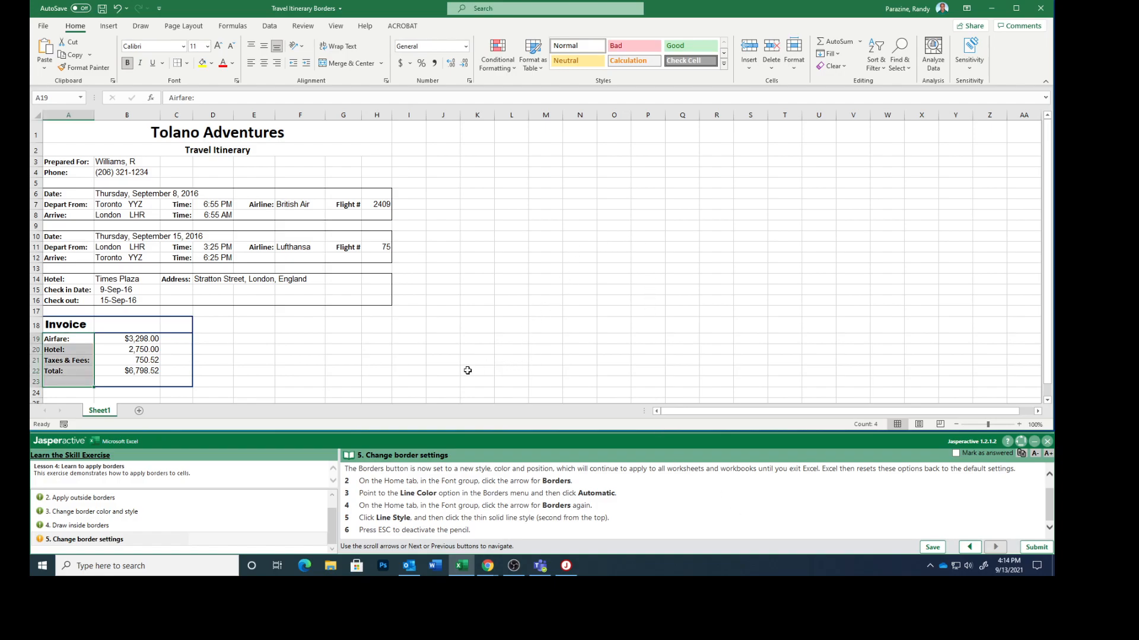
Mark task 5 as answered, submit the exercise results for scoring and return to Jasperactive
click(957, 453)
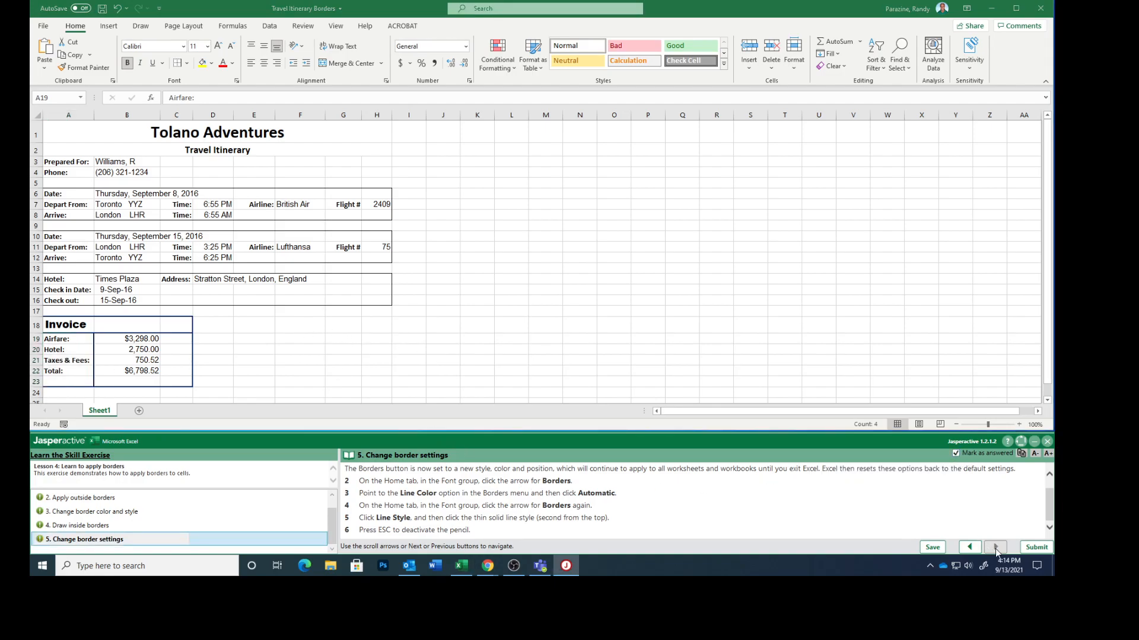
click(1037, 547)
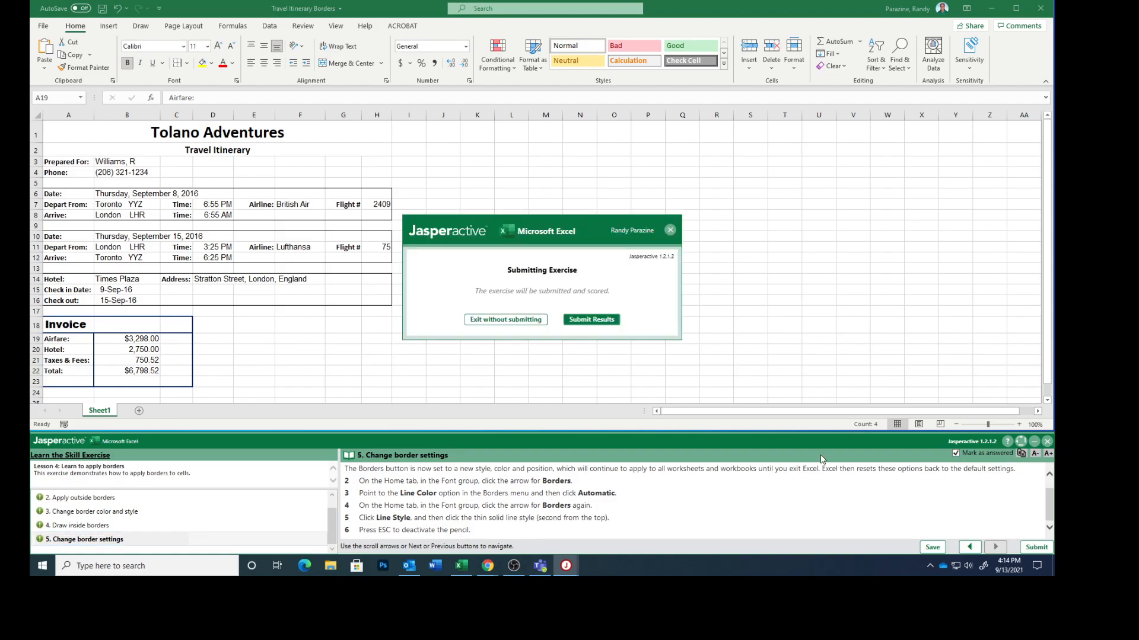
click(595, 321)
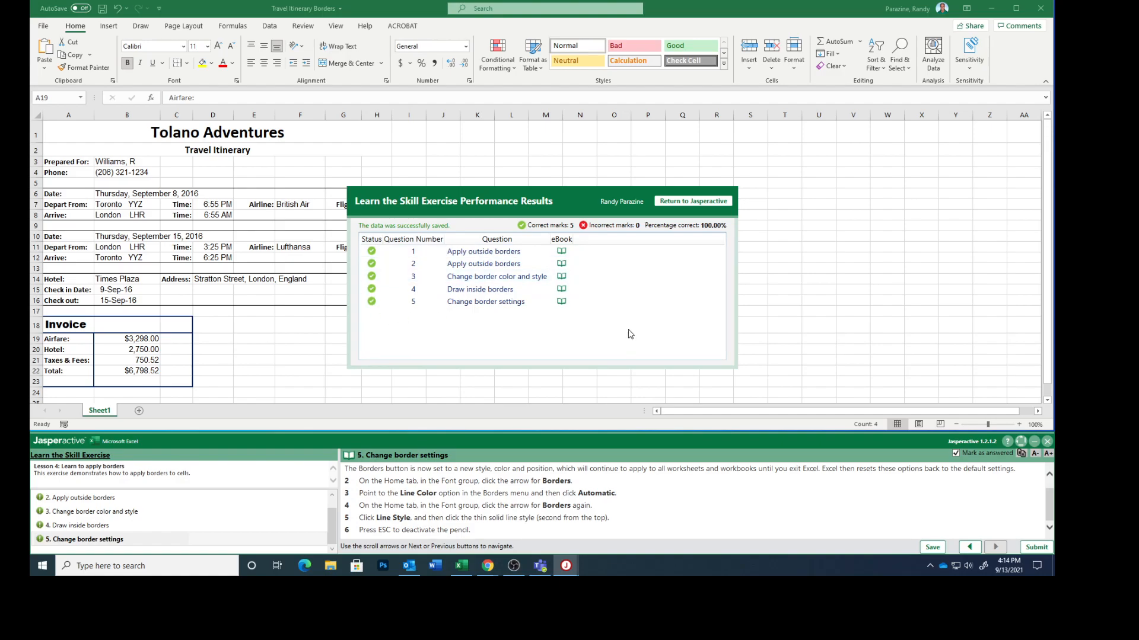
click(693, 202)
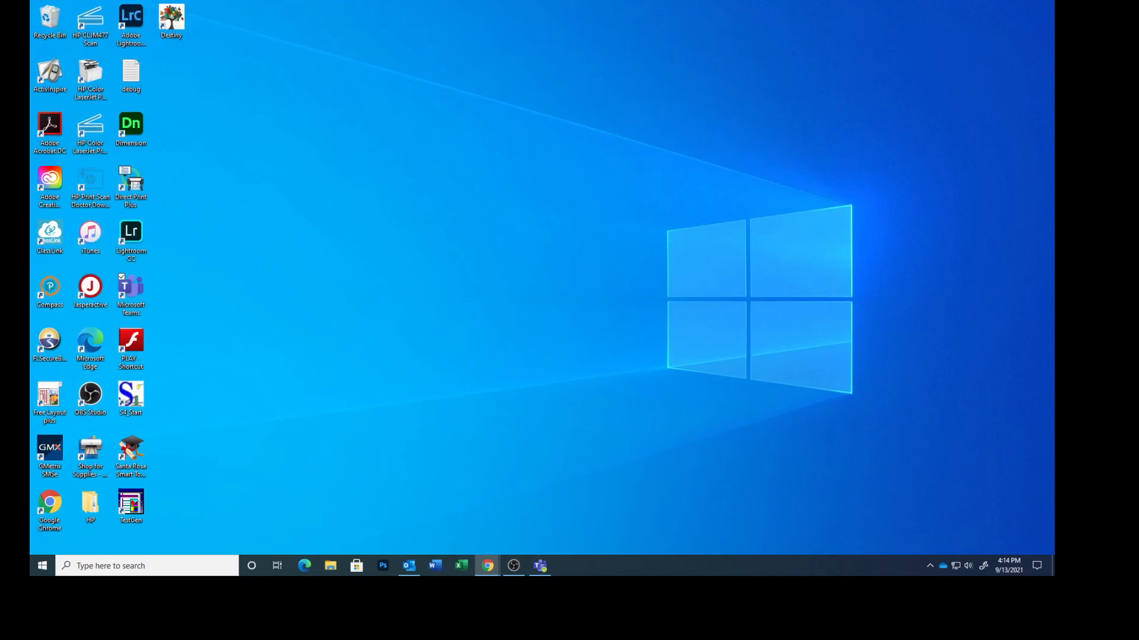